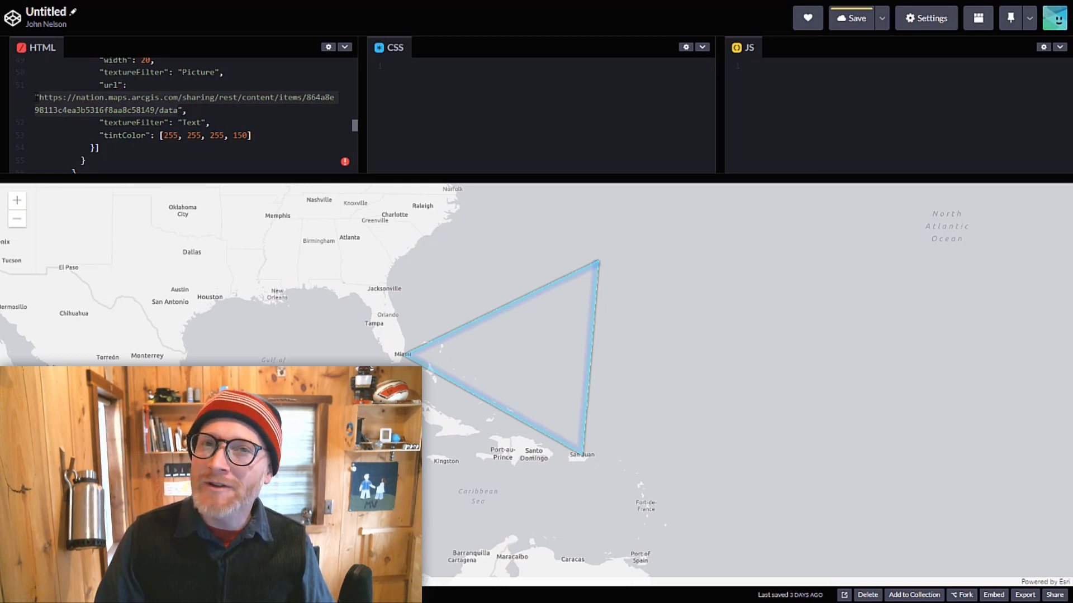
{"action": "scroll", "coordinate": [533, 314], "scroll_direction": "up", "scroll_amount": 1}
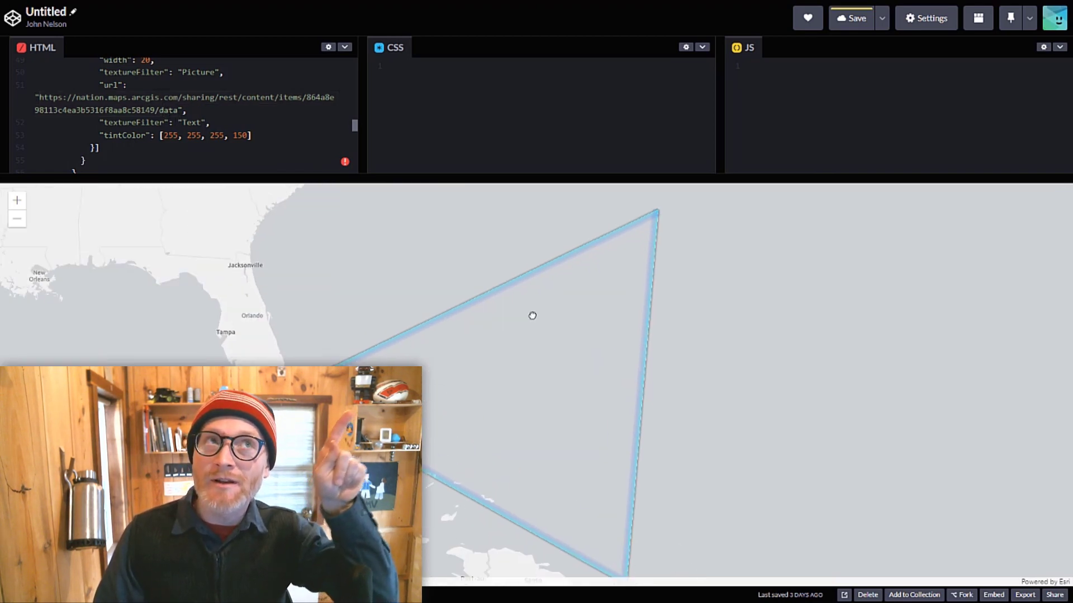
{"action": "scroll", "coordinate": [456, 306], "scroll_direction": "down", "scroll_amount": 1}
{"action": "scroll", "coordinate": [494, 314], "scroll_direction": "down", "scroll_amount": 2}
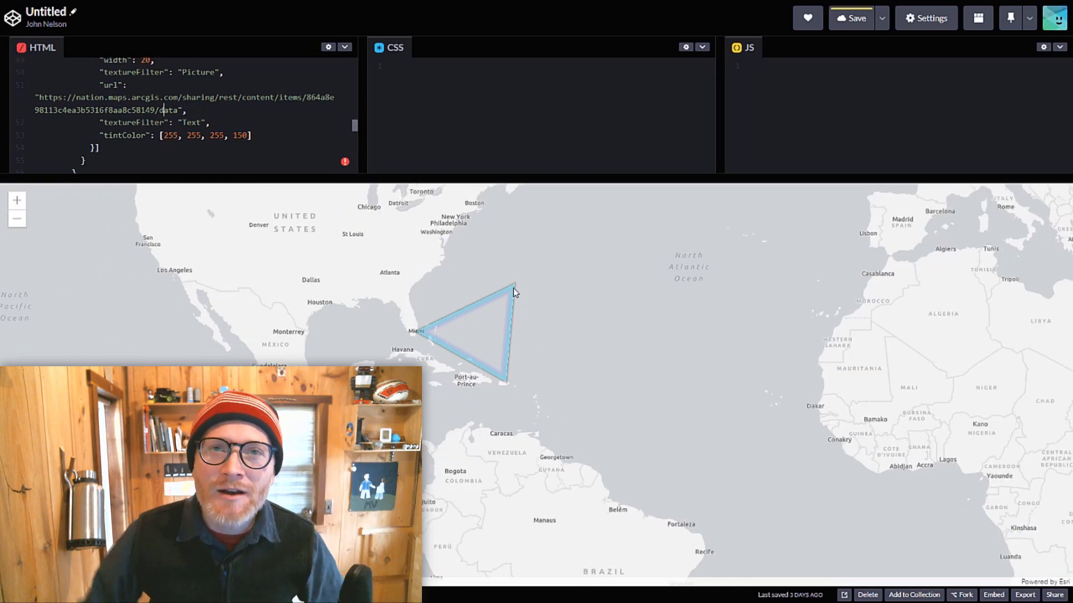
{"action": "scroll", "coordinate": [498, 315], "scroll_direction": "up", "scroll_amount": 2}
{"action": "scroll", "coordinate": [508, 307], "scroll_direction": "up", "scroll_amount": 1}
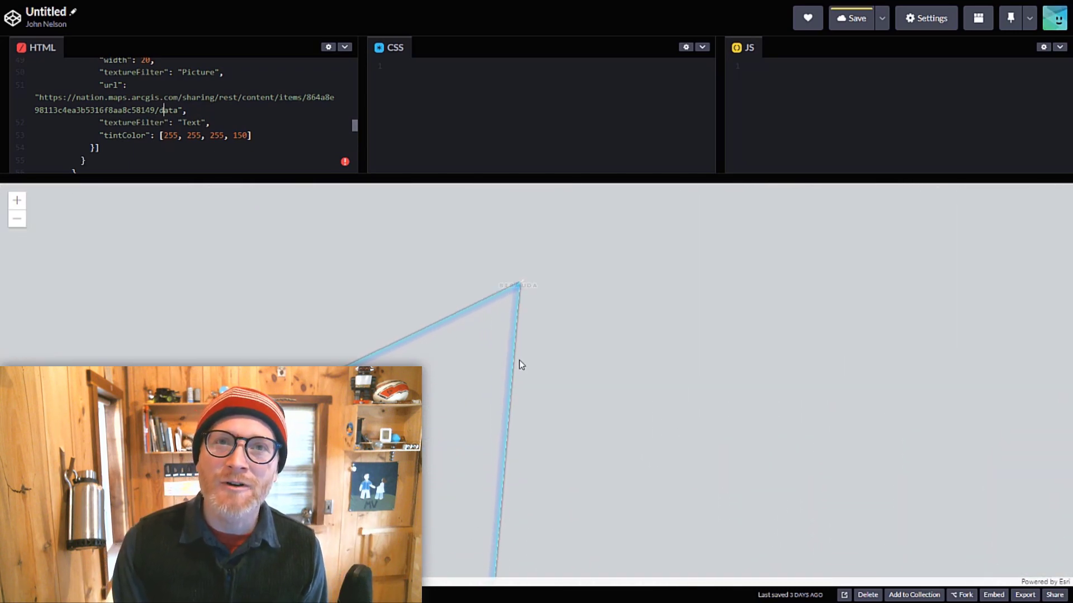
{"action": "scroll", "coordinate": [537, 308], "scroll_direction": "up", "scroll_amount": 1}
Step: Turn off the solid green fill in the Top10 polygon symbol
{"action": "left_click_drag", "start_coordinate": [536, 308], "coordinate": [1064, 142]}
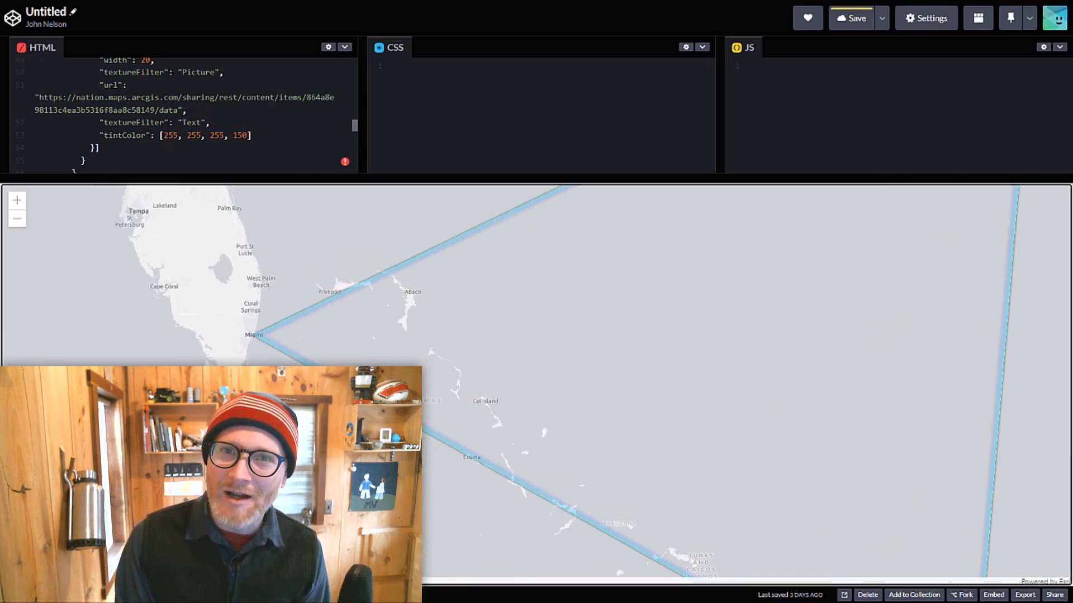
{"action": "scroll", "coordinate": [335, 396], "scroll_direction": "up", "scroll_amount": 1}
{"action": "scroll", "coordinate": [335, 397], "scroll_direction": "up", "scroll_amount": 1}
{"action": "scroll", "coordinate": [336, 396], "scroll_direction": "up", "scroll_amount": 1}
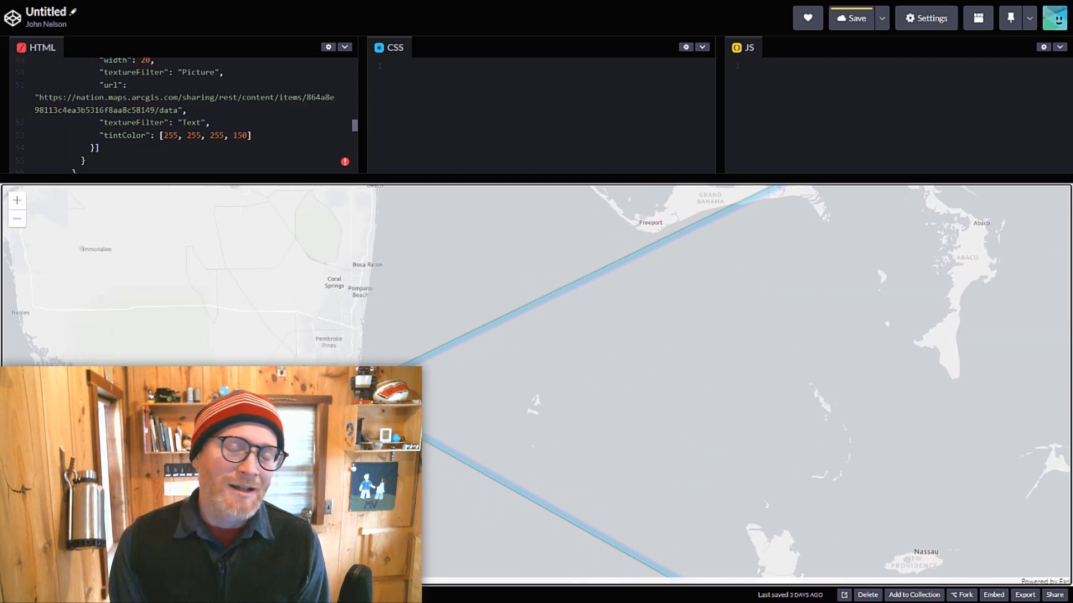
{"action": "scroll", "coordinate": [335, 397], "scroll_direction": "down", "scroll_amount": 2}
{"action": "scroll", "coordinate": [336, 396], "scroll_direction": "down", "scroll_amount": 2}
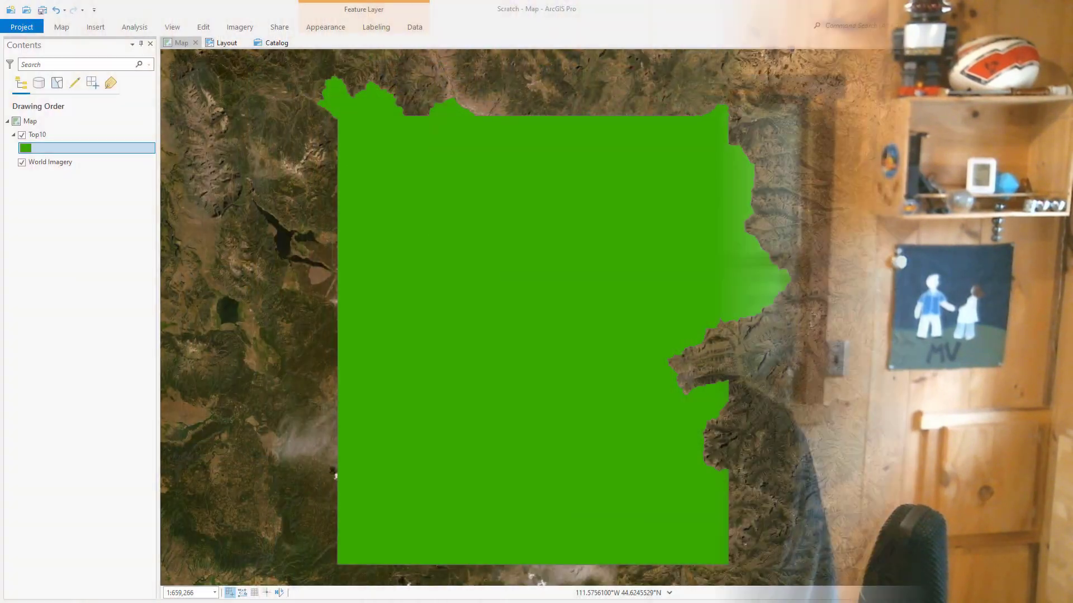
{"action": "left_click", "coordinate": [28, 150]}
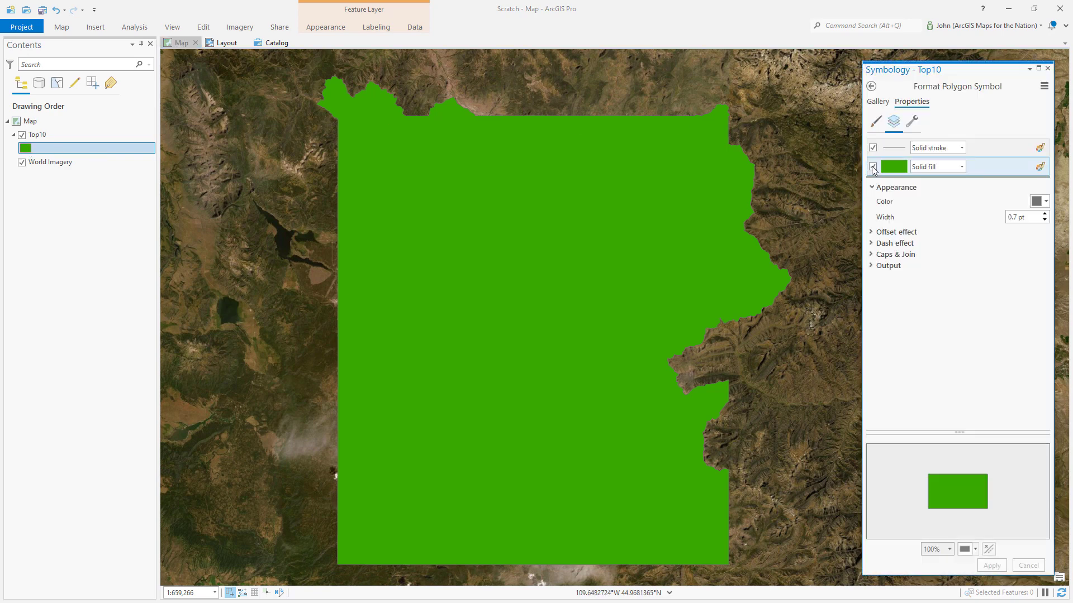
{"action": "left_click", "coordinate": [873, 167]}
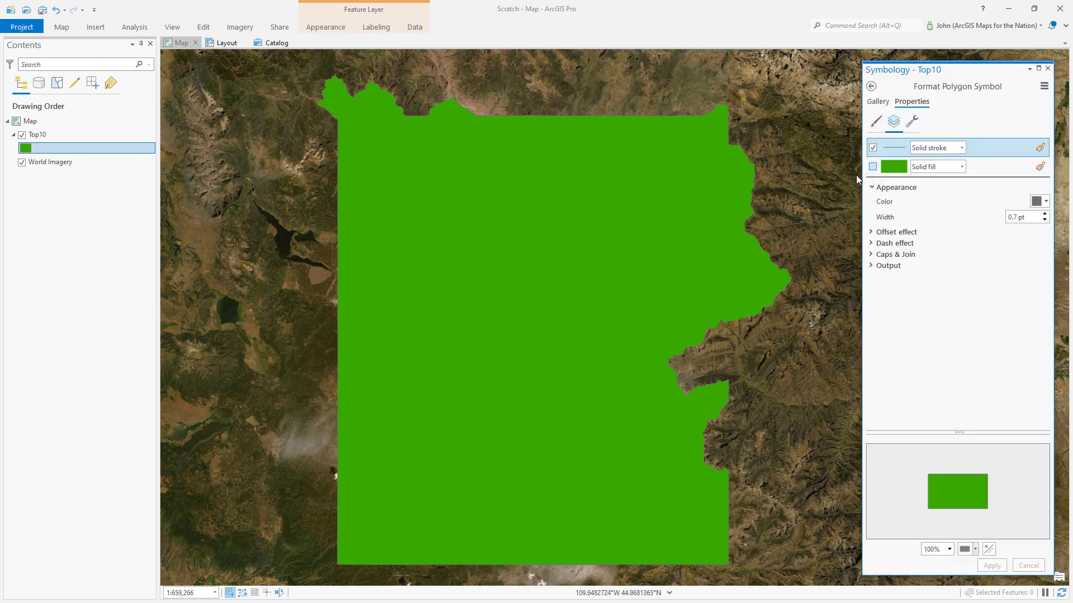
Step: Make the Top10 outline a picture stroke using BlueInnerGlowWithShadow.png
{"action": "left_click", "coordinate": [963, 147]}
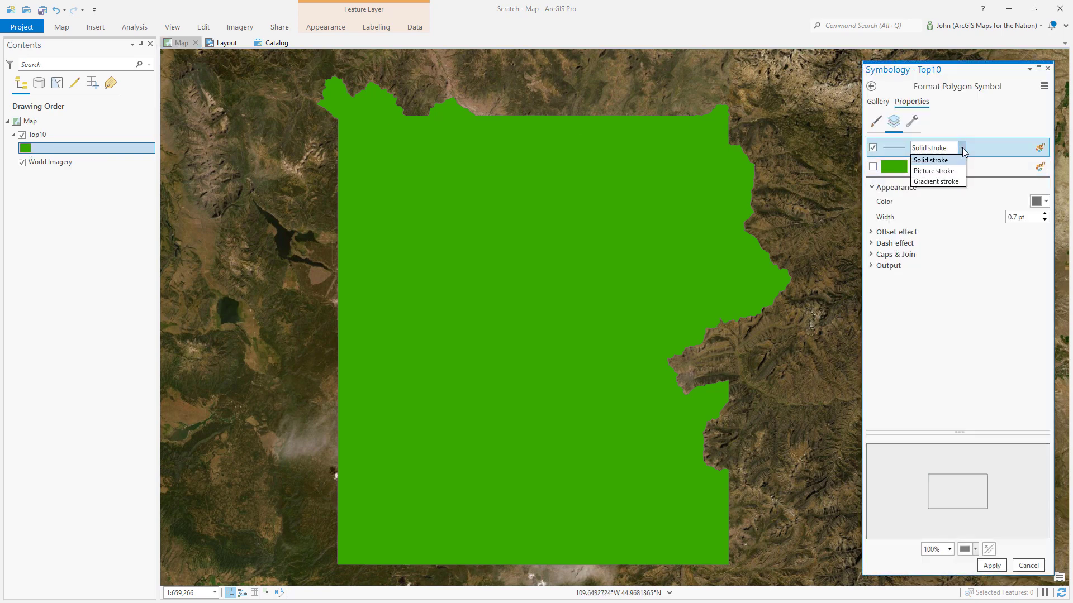
{"action": "left_click", "coordinate": [937, 171]}
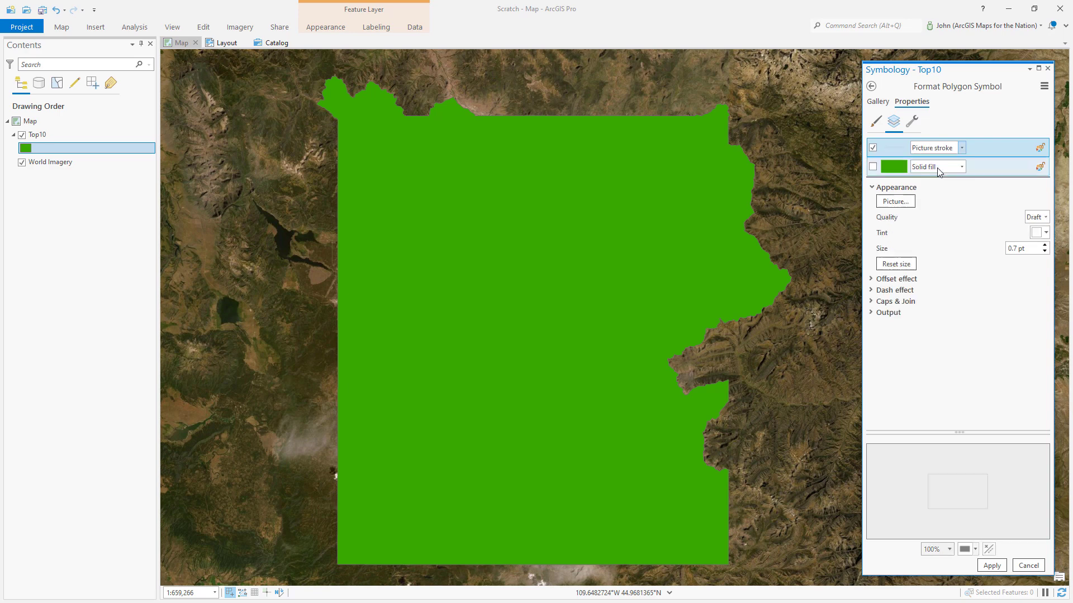
{"action": "left_click", "coordinate": [895, 202]}
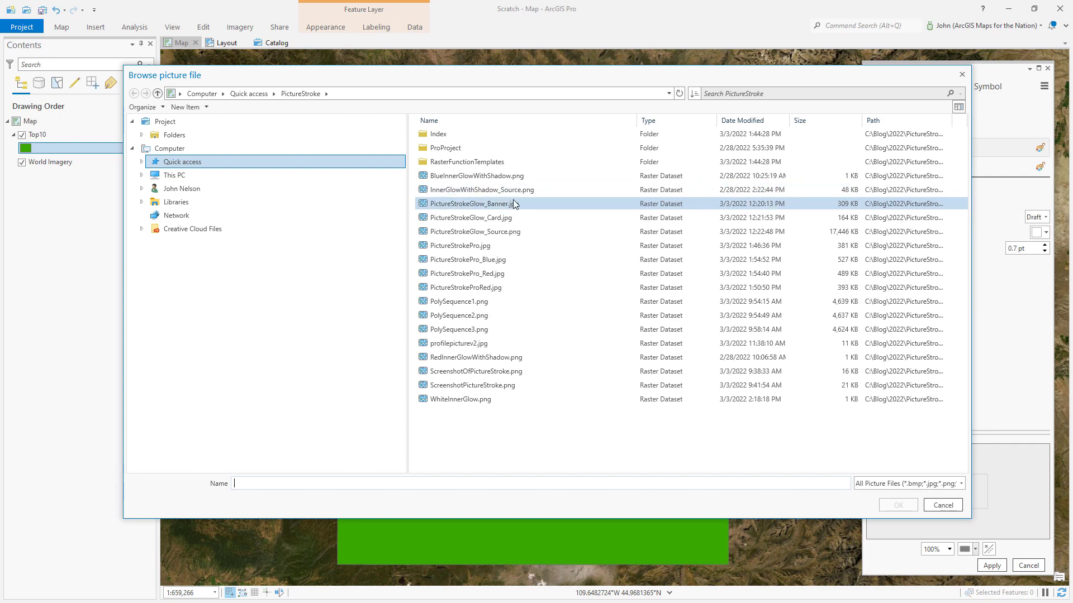
{"action": "left_click", "coordinate": [475, 177]}
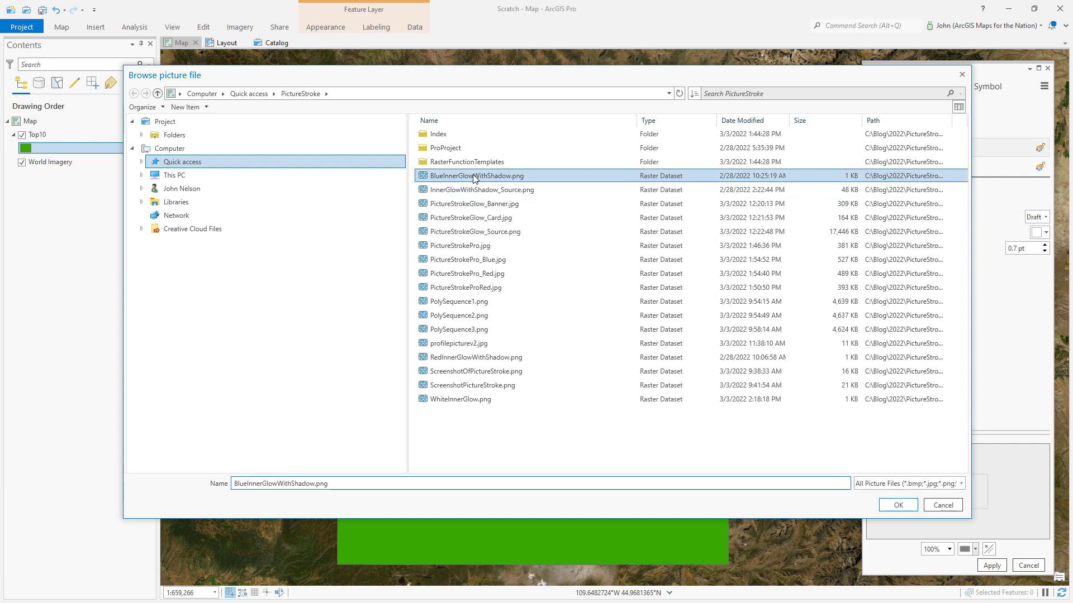
{"action": "left_click", "coordinate": [899, 504]}
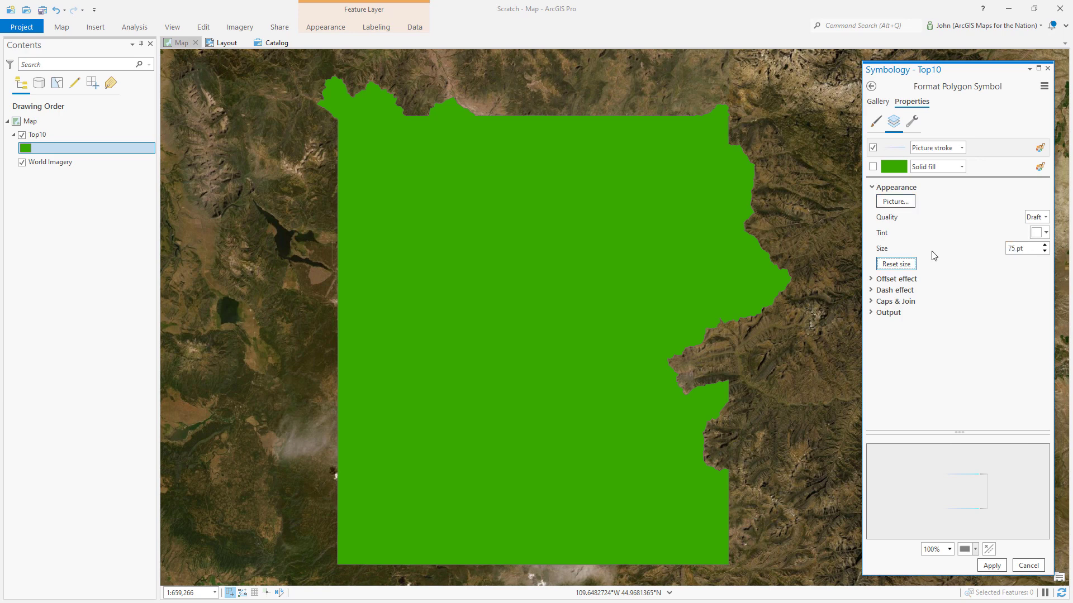
Step: Set the stroke quality to Picture and apply the cyan glow outline to the map
{"action": "left_click", "coordinate": [1040, 220]}
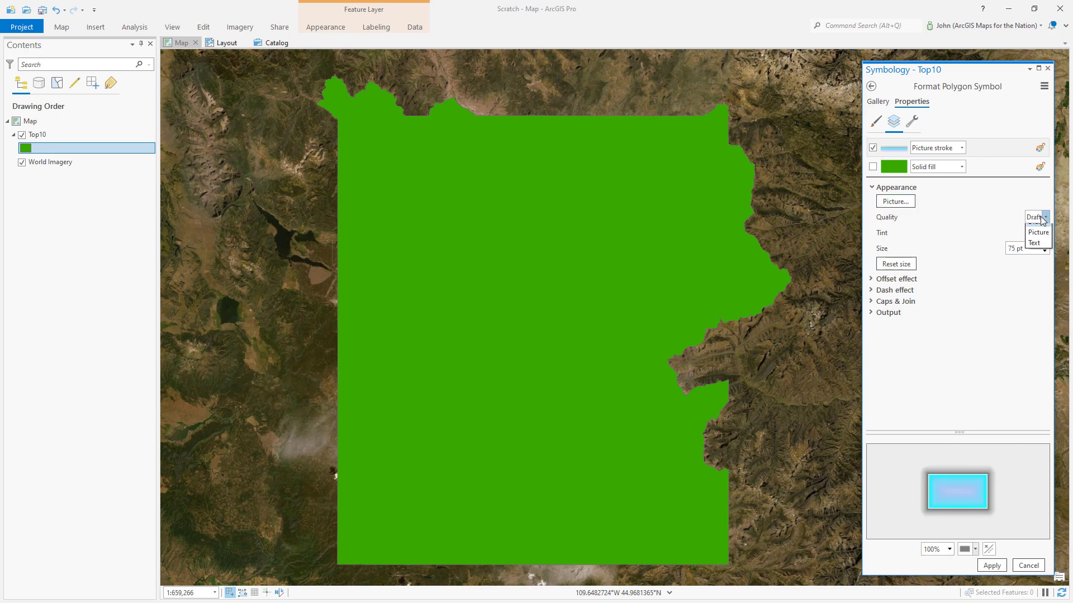
{"action": "left_click", "coordinate": [1038, 240]}
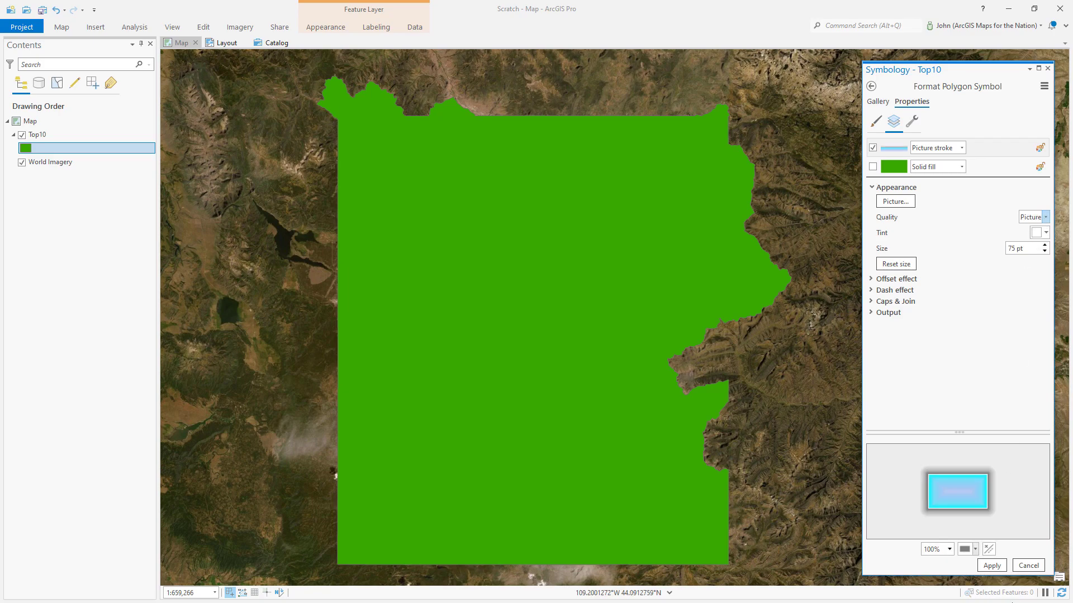
{"action": "left_click", "coordinate": [992, 566]}
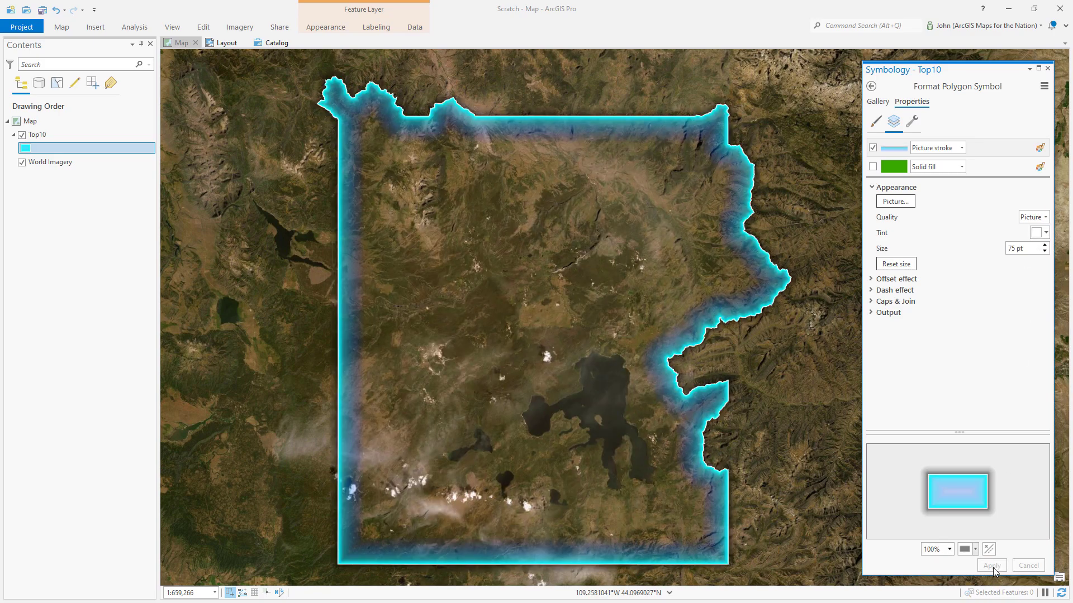
{"action": "scroll", "coordinate": [541, 337], "scroll_direction": "down", "scroll_amount": 2}
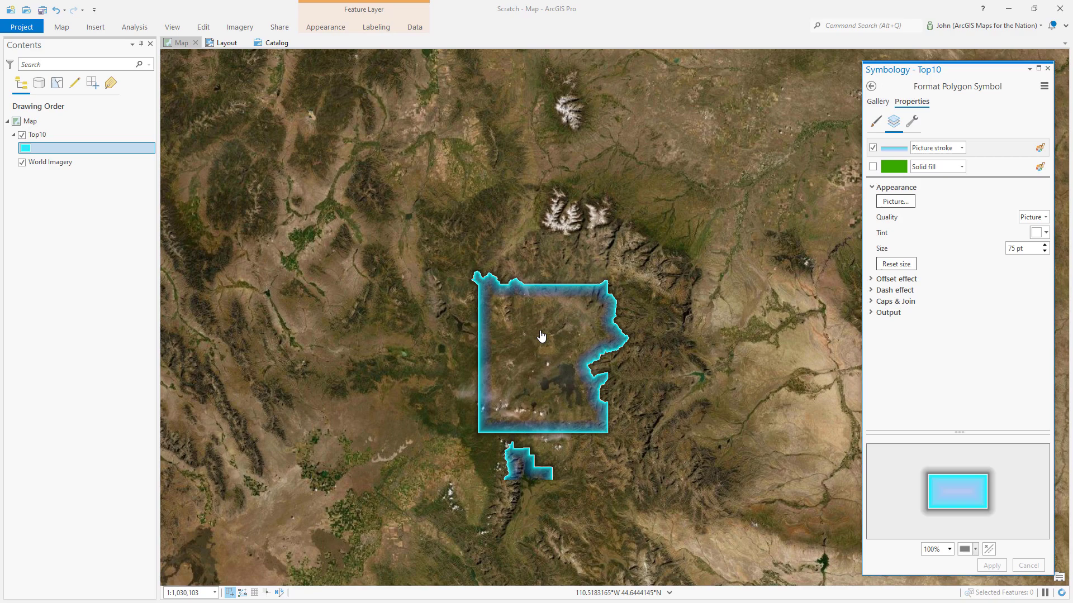
{"action": "scroll", "coordinate": [555, 383], "scroll_direction": "up", "scroll_amount": 3}
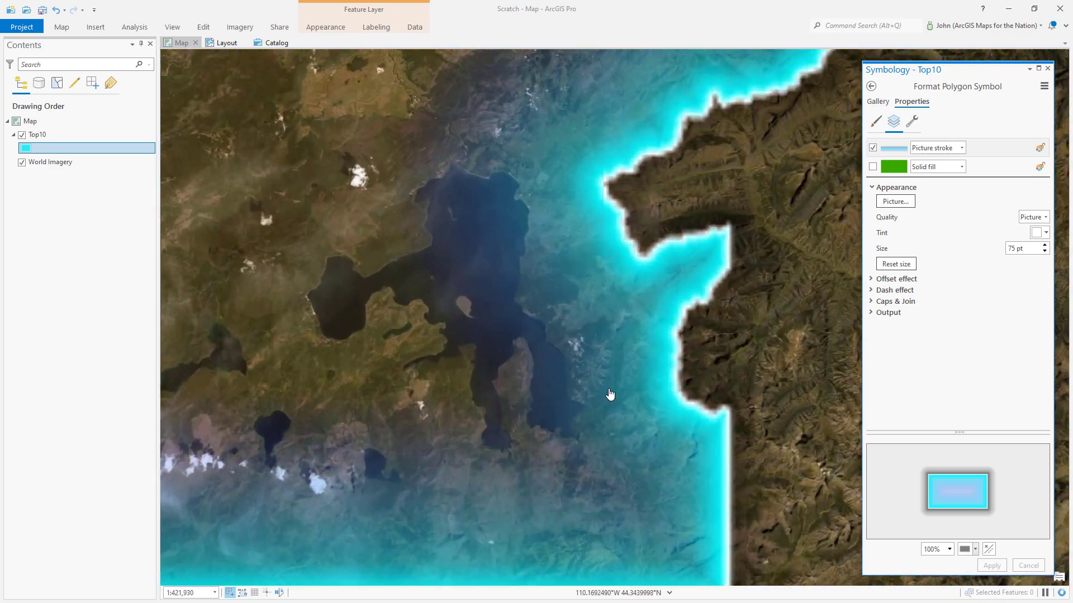
{"action": "scroll", "coordinate": [609, 394], "scroll_direction": "down", "scroll_amount": 2}
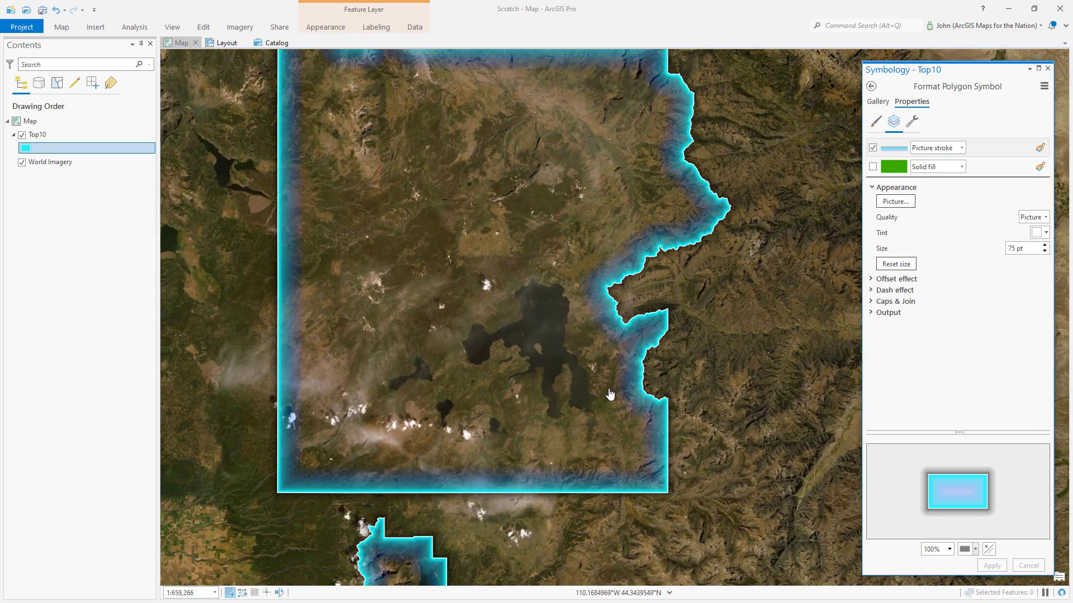